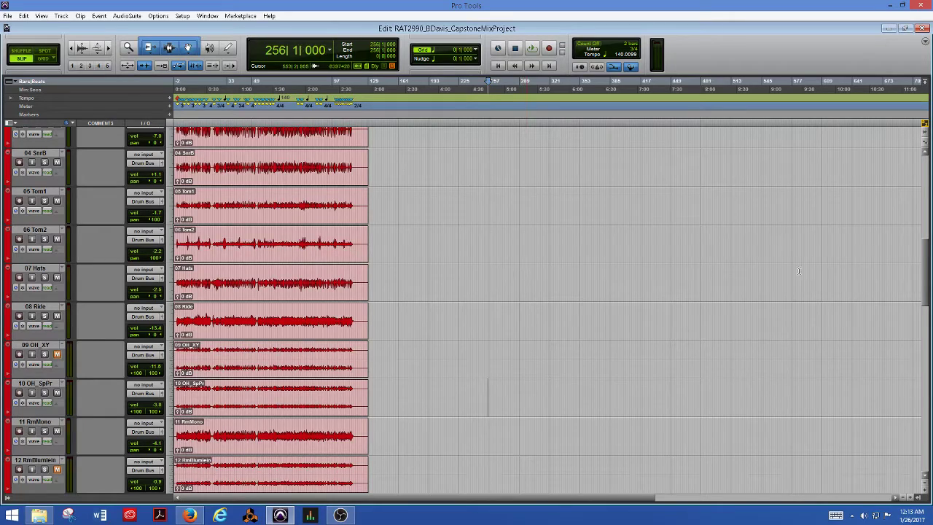
# Look through the session's drum, guitar, bass and vocal tracks in the Edit window.
pyautogui.moveTo(926, 285)
pyautogui.mouseDown()
pyautogui.moveTo(928, 218)
pyautogui.moveTo(923, 428)
pyautogui.moveTo(918, 253)
pyautogui.mouseUp()
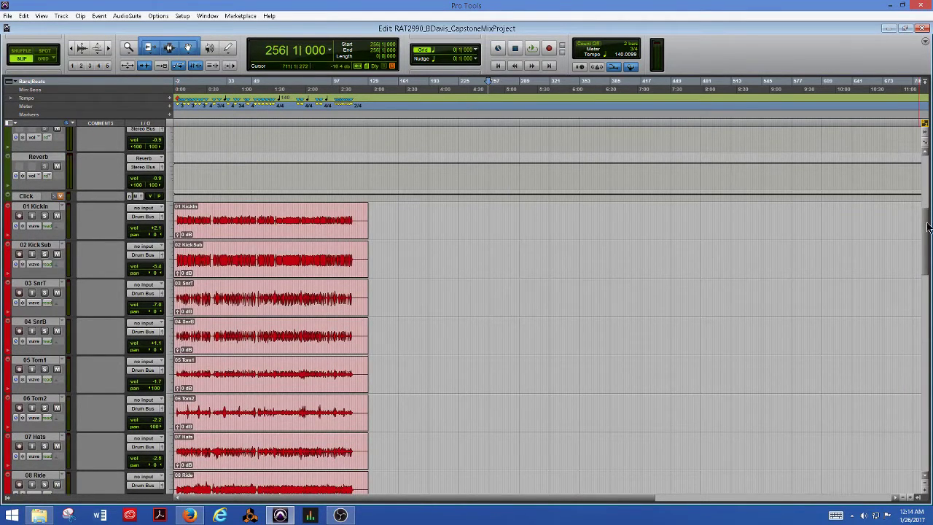
pyautogui.scroll(-1, 927, 229)
pyautogui.moveTo(928, 229)
pyautogui.mouseDown()
pyautogui.moveTo(920, 385)
pyautogui.moveTo(930, 239)
pyautogui.mouseUp()
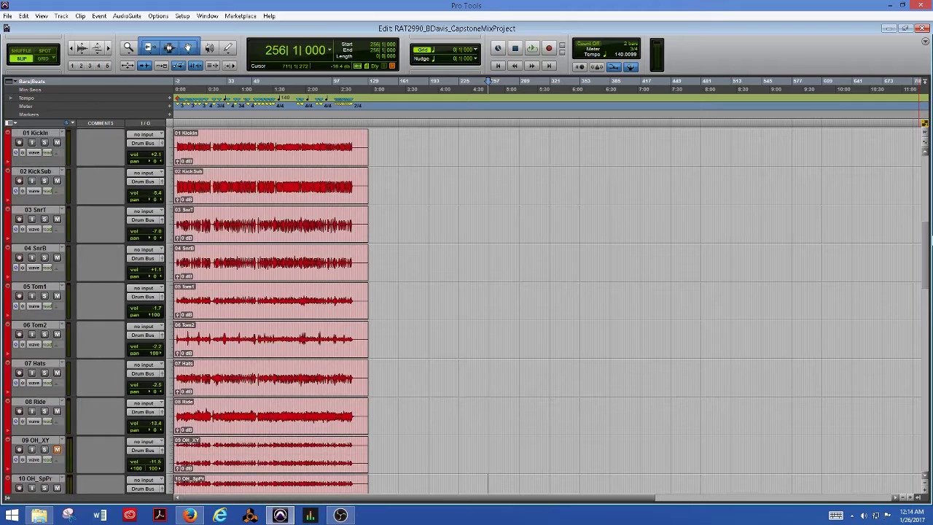
pyautogui.moveTo(930, 238); pyautogui.dragTo(931, 231)
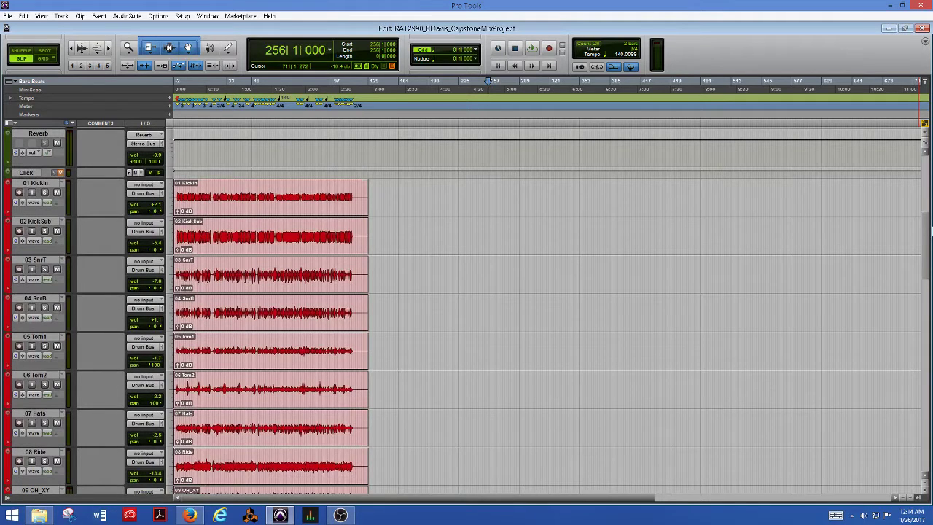
pyautogui.moveTo(931, 230); pyautogui.dragTo(931, 232)
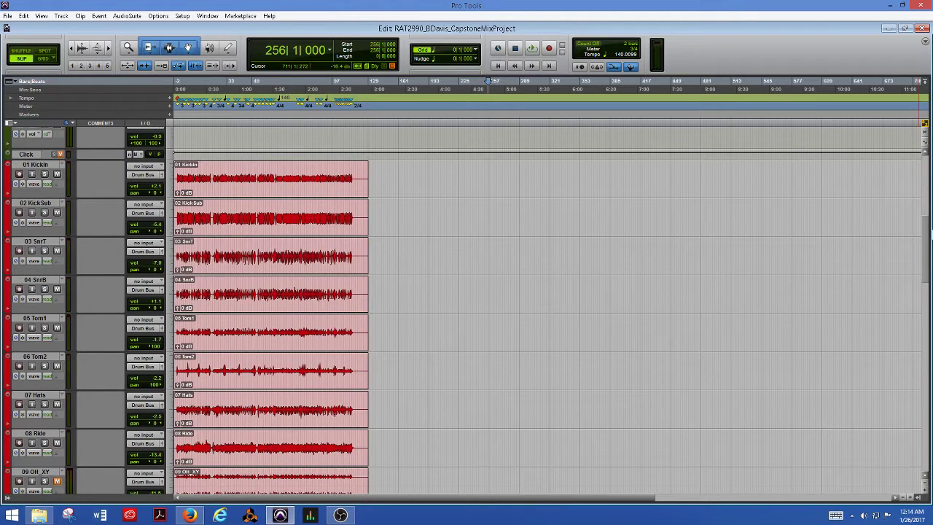
pyautogui.moveTo(932, 232); pyautogui.dragTo(931, 307)
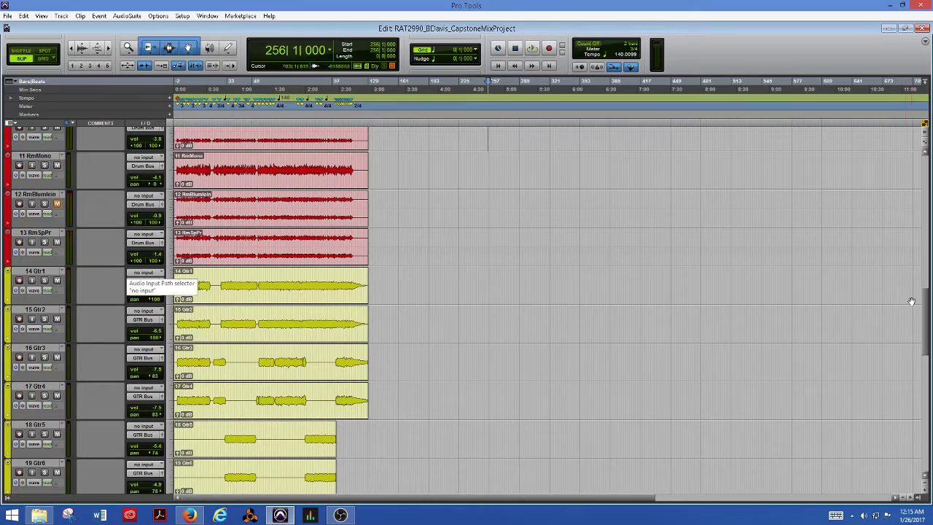
pyautogui.scroll(-10, 715, 366)
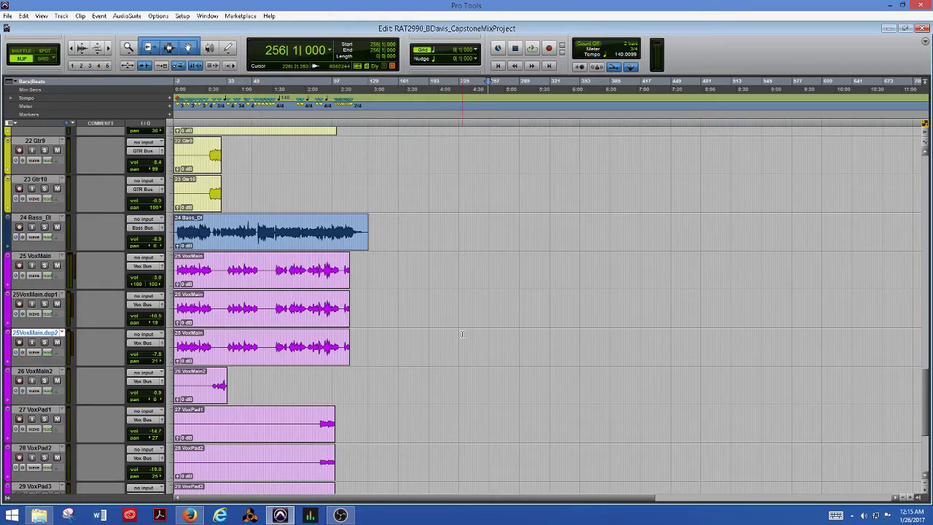
pyautogui.moveTo(926, 394); pyautogui.dragTo(927, 261)
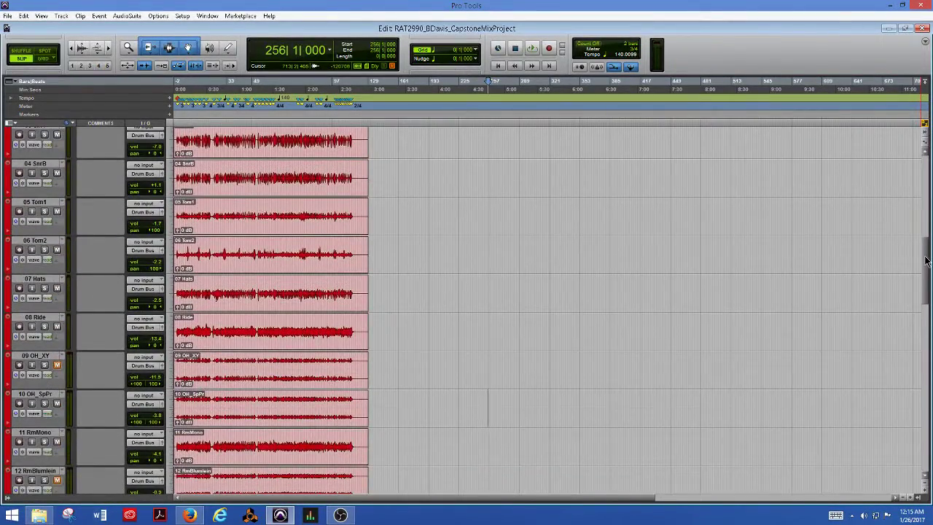
# From the Mix window, examine the session's output and bus paths in the I/O Setup, including the instrument, delay and reverb buses.
pyautogui.hotkey('ctrl', '=')
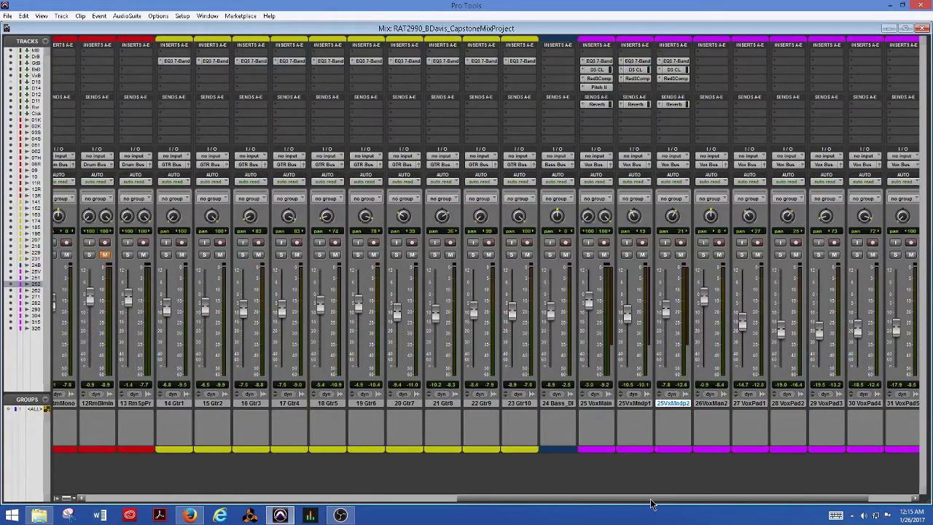
pyautogui.moveTo(656, 502); pyautogui.dragTo(380, 503)
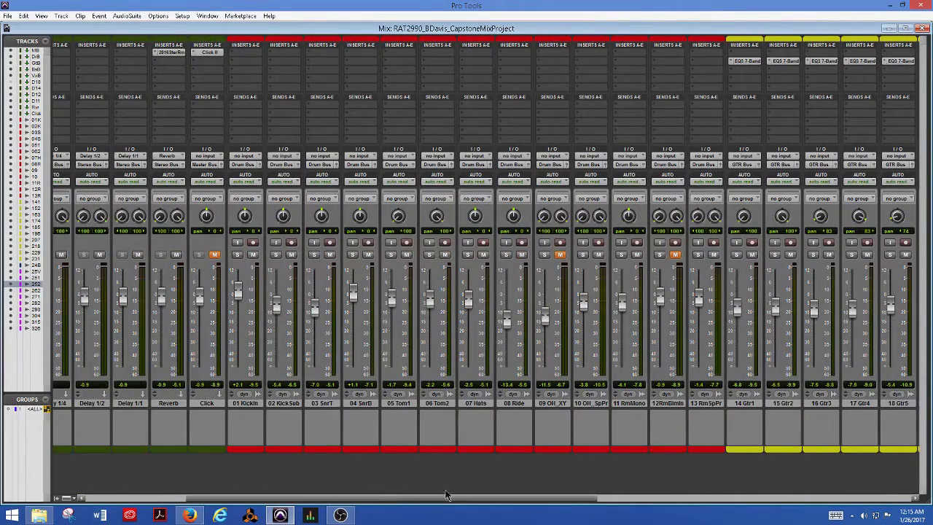
pyautogui.click(183, 17)
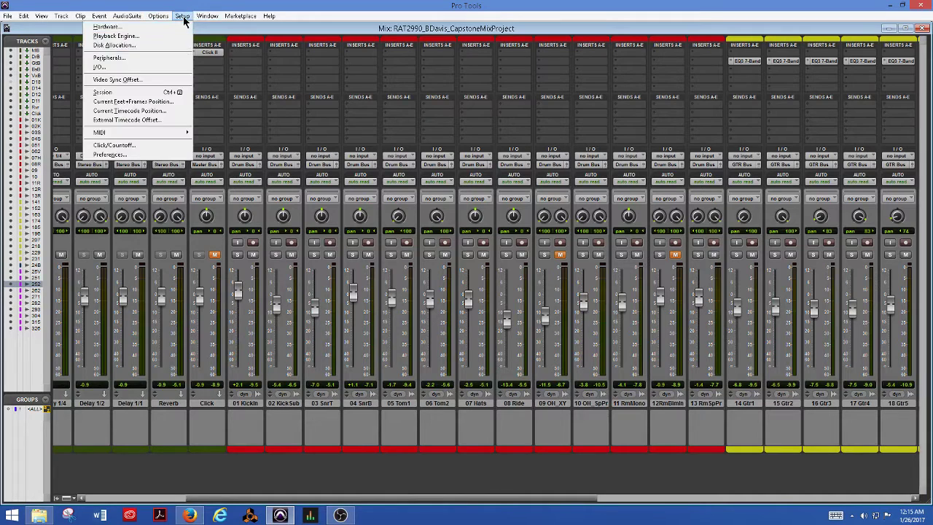
pyautogui.click(157, 66)
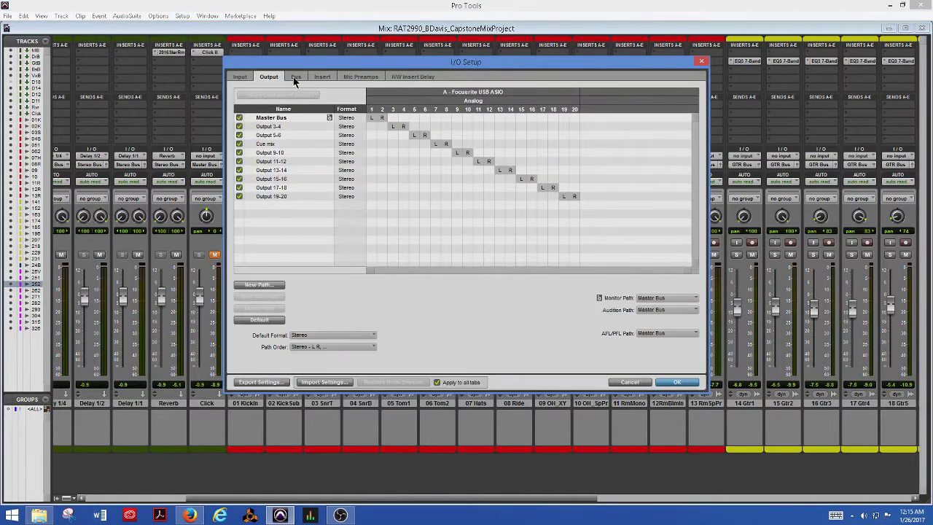
pyautogui.click(296, 77)
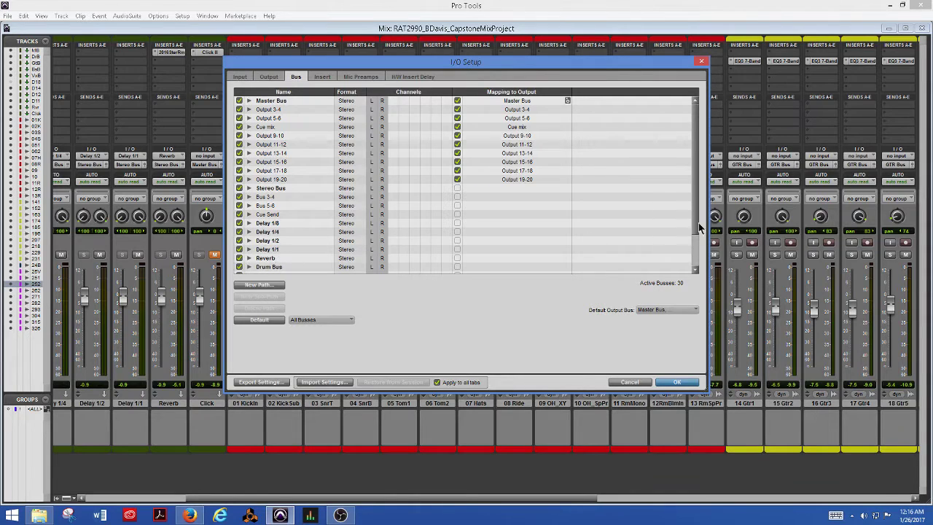
pyautogui.moveTo(693, 234); pyautogui.dragTo(697, 237)
pyautogui.click(695, 264)
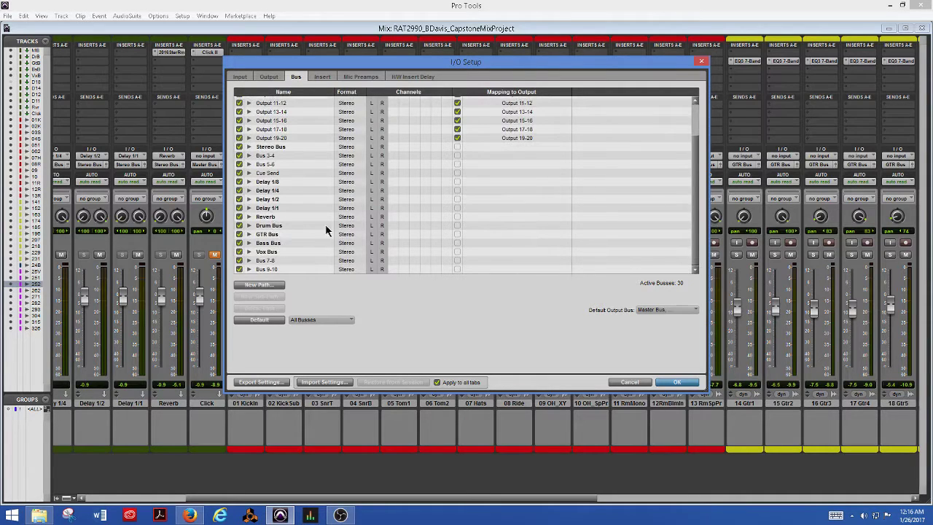
pyautogui.moveTo(695, 200); pyautogui.dragTo(696, 172)
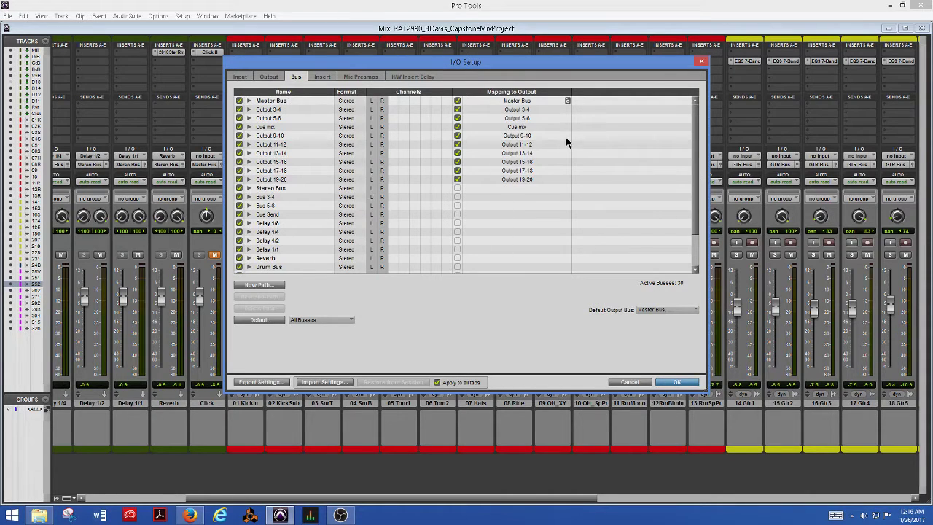
pyautogui.click(681, 383)
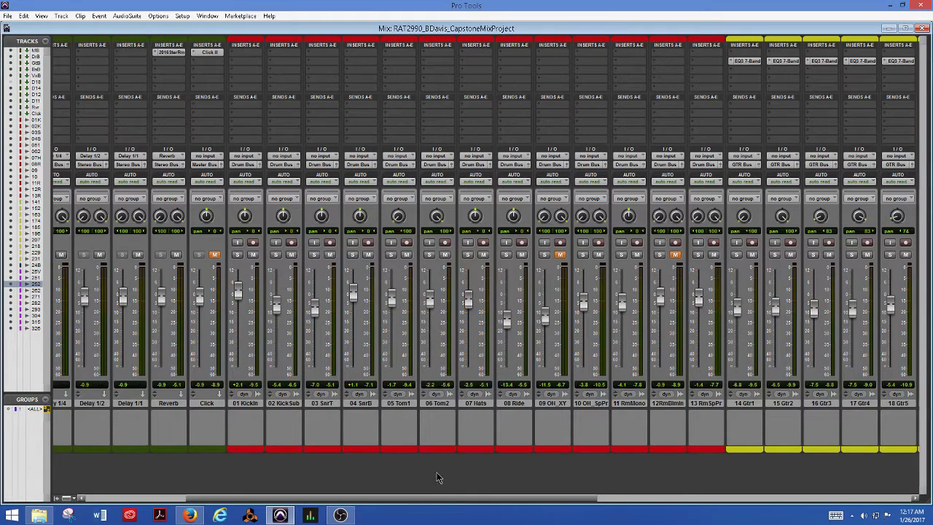
# Route the output of the 01 KickIn track to Drum Bus (Stereo).
pyautogui.moveTo(433, 503); pyautogui.dragTo(295, 503)
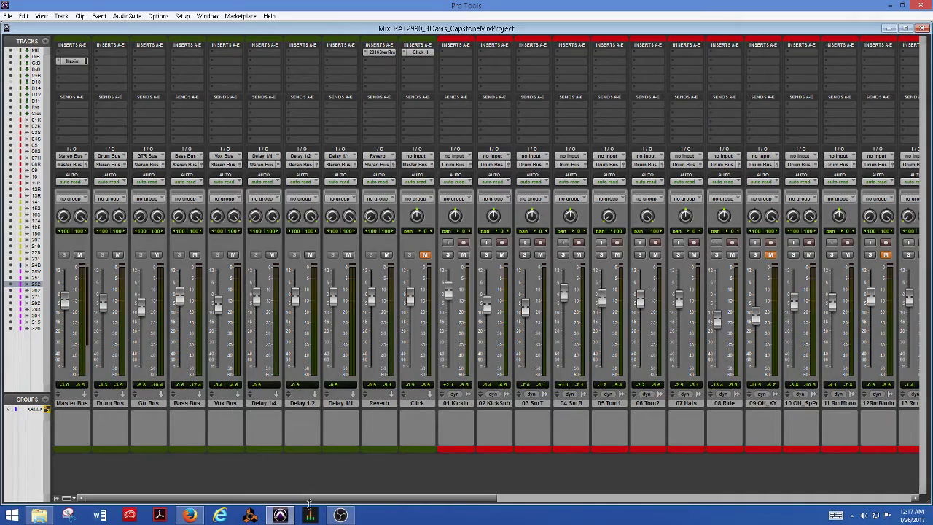
pyautogui.moveTo(322, 498); pyautogui.dragTo(407, 498)
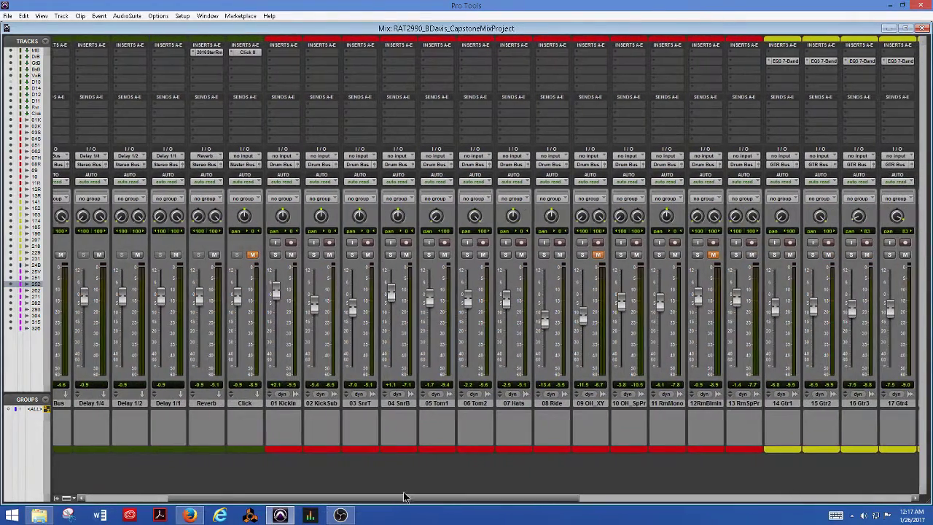
pyautogui.click(291, 167)
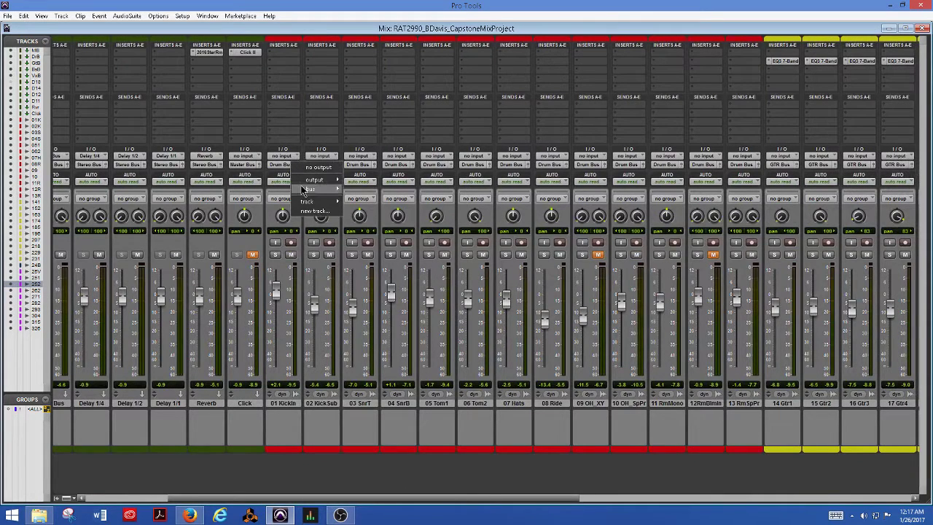
pyautogui.moveTo(304, 190)
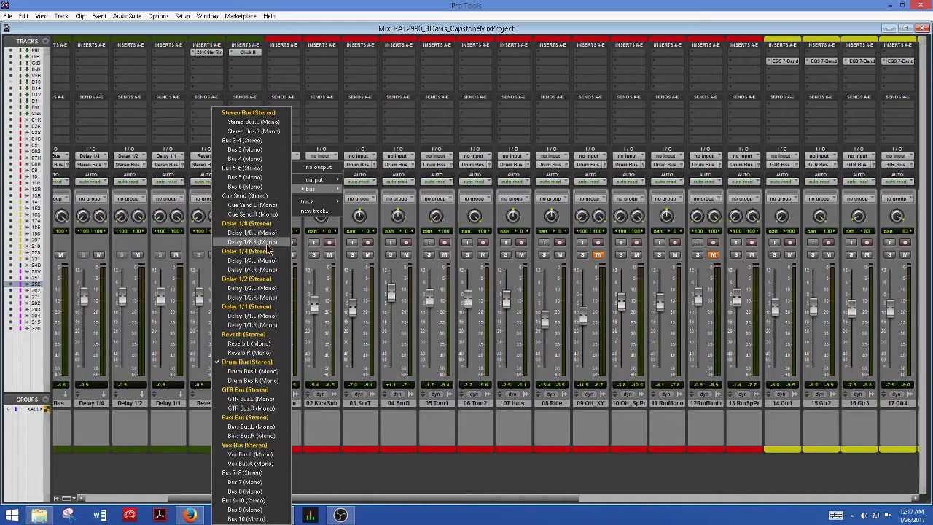
pyautogui.click(256, 362)
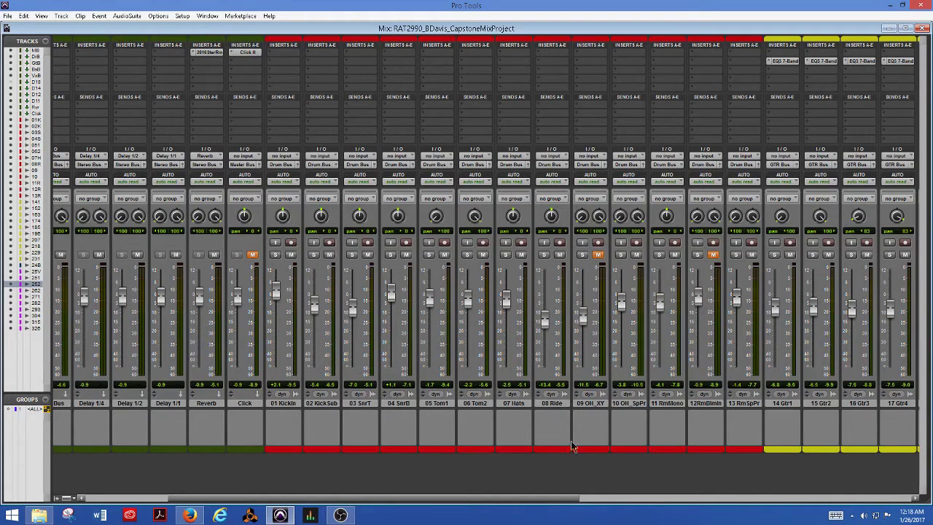
# Set the Drum Bus channel's input to Drum Bus (Stereo) and its output to Stereo Bus (Stereo).
pyautogui.moveTo(464, 503); pyautogui.dragTo(339, 503)
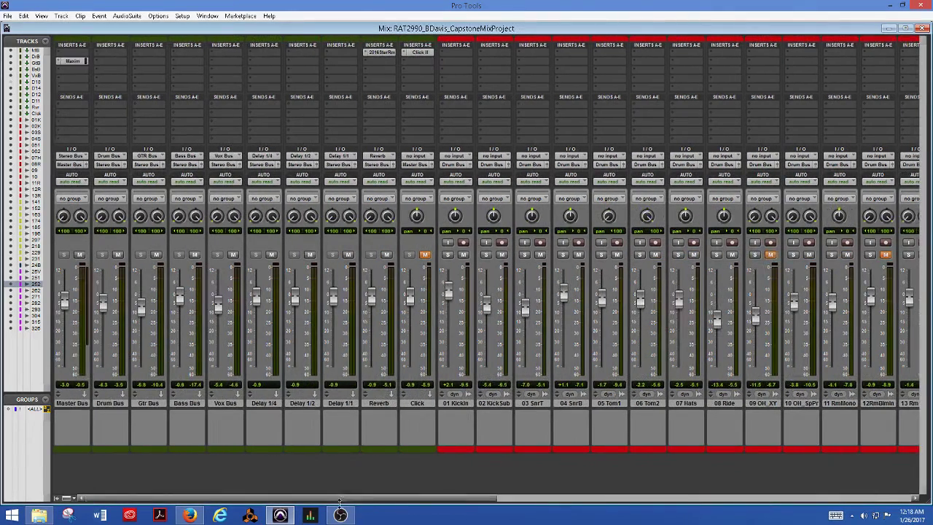
pyautogui.click(110, 157)
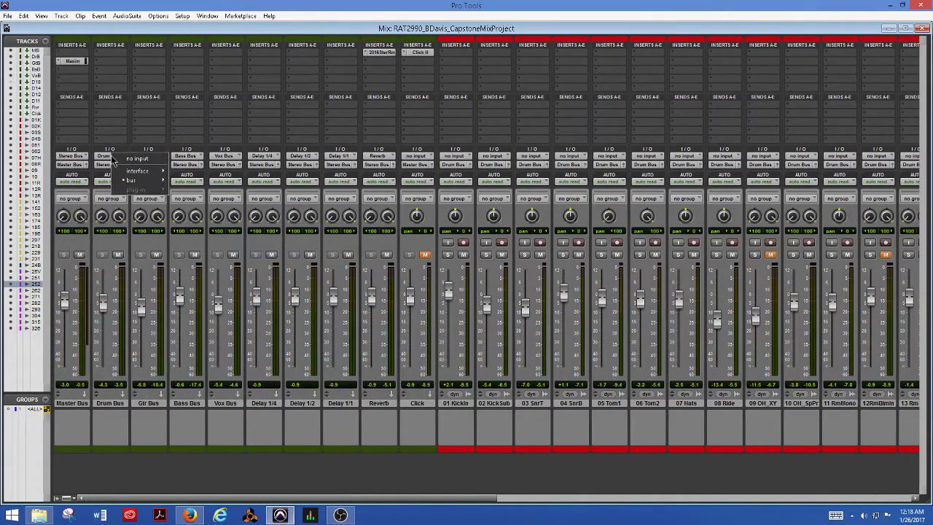
pyautogui.moveTo(132, 180)
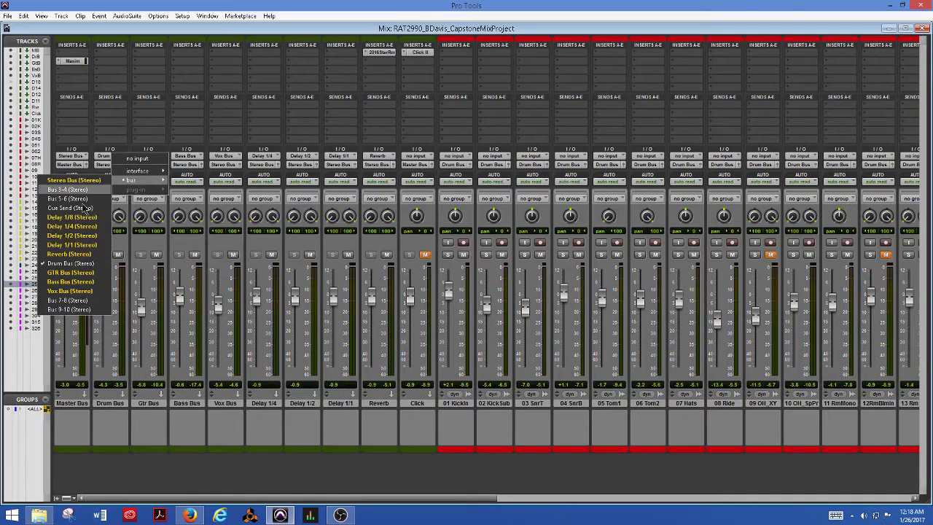
pyautogui.click(73, 263)
pyautogui.click(114, 166)
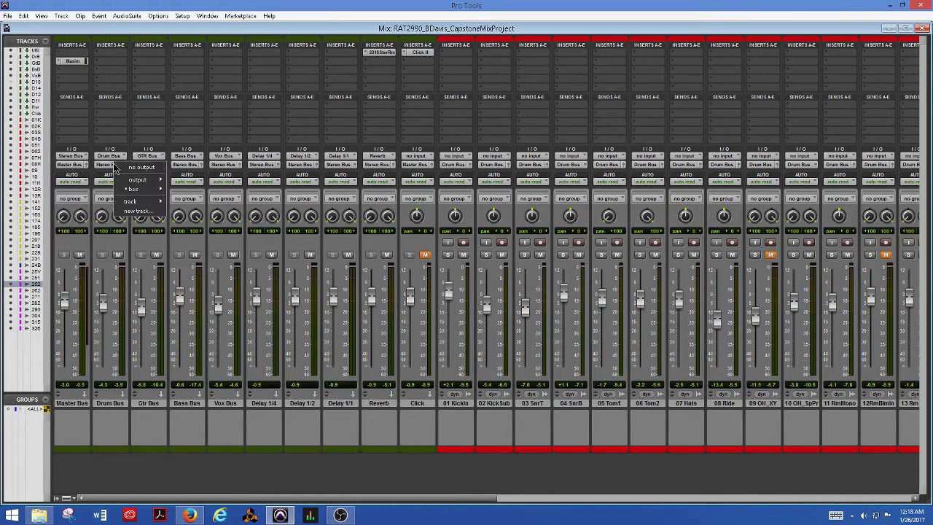
pyautogui.moveTo(132, 190)
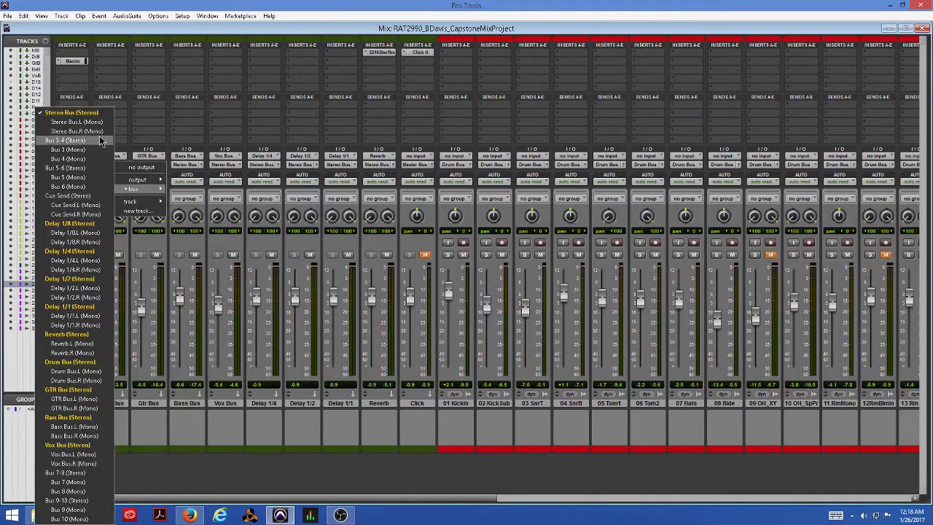
pyautogui.click(94, 114)
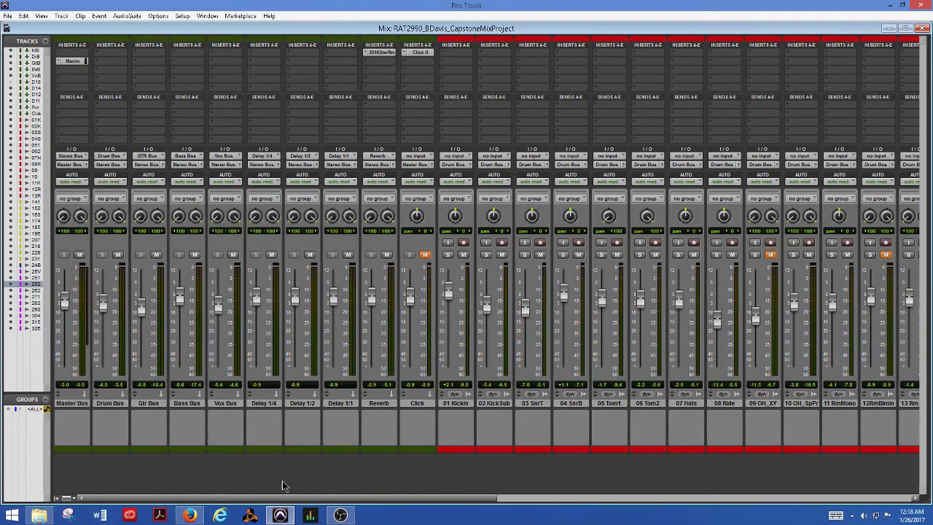
# Return to the Edit window and examine the tempo and meter changes along the song's timeline at a closer zoom.
pyautogui.moveTo(297, 500); pyautogui.dragTo(660, 495)
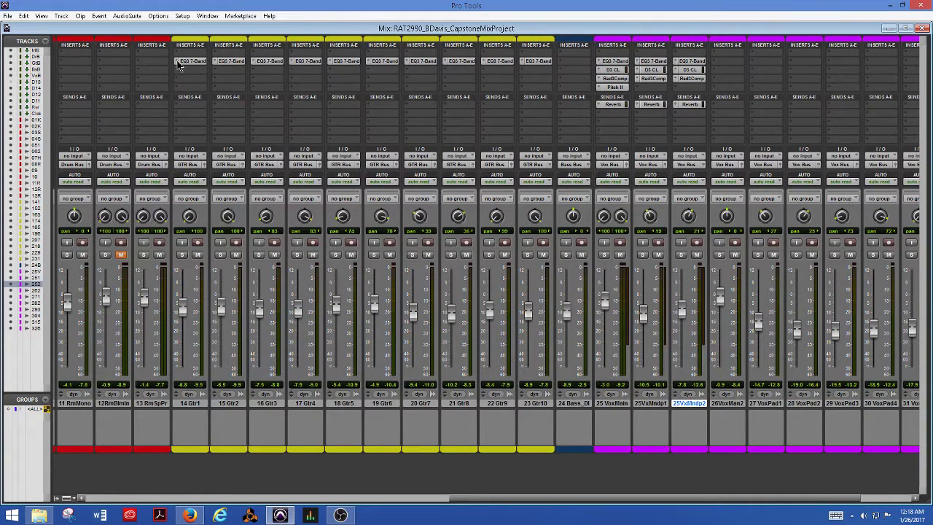
pyautogui.moveTo(590, 500); pyautogui.dragTo(205, 474)
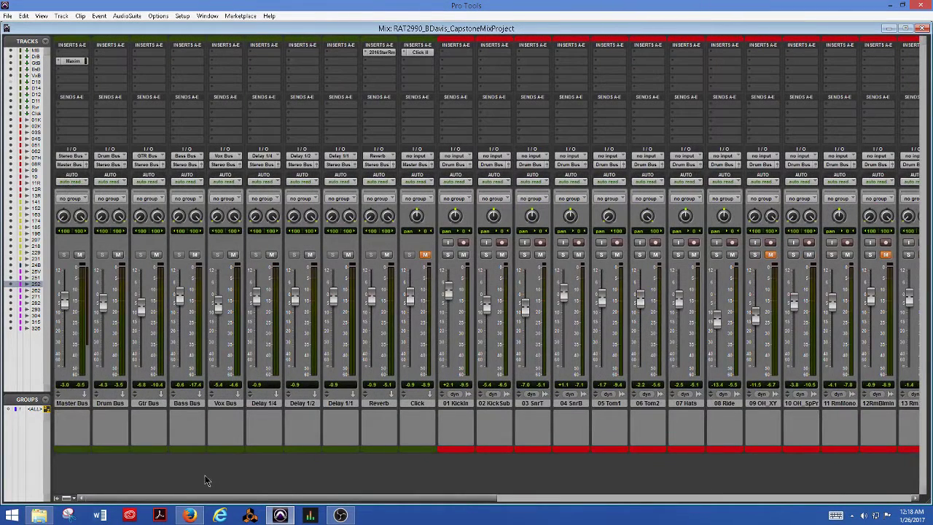
pyautogui.hotkey('ctrl', '=')
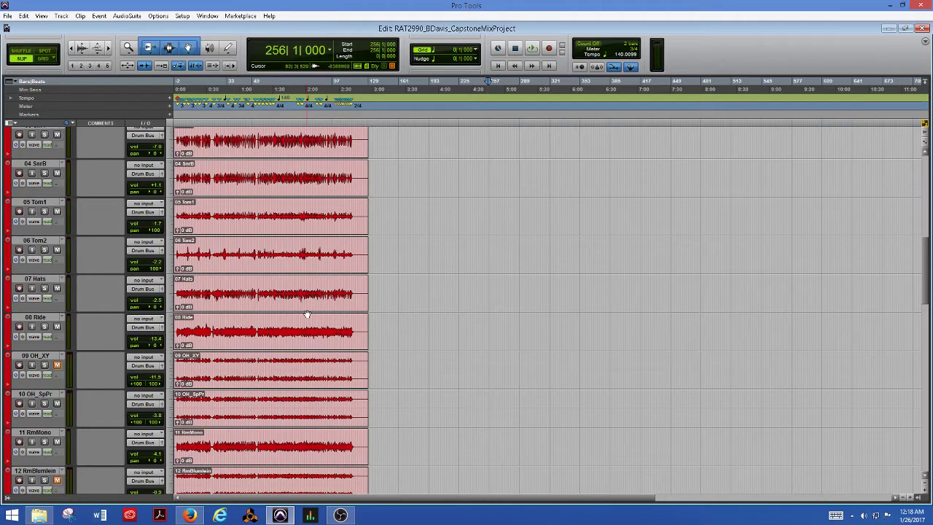
pyautogui.hotkey('ctrl', ']')
pyautogui.hotkey('ctrl', ']')
pyautogui.hotkey('ctrl', ']')
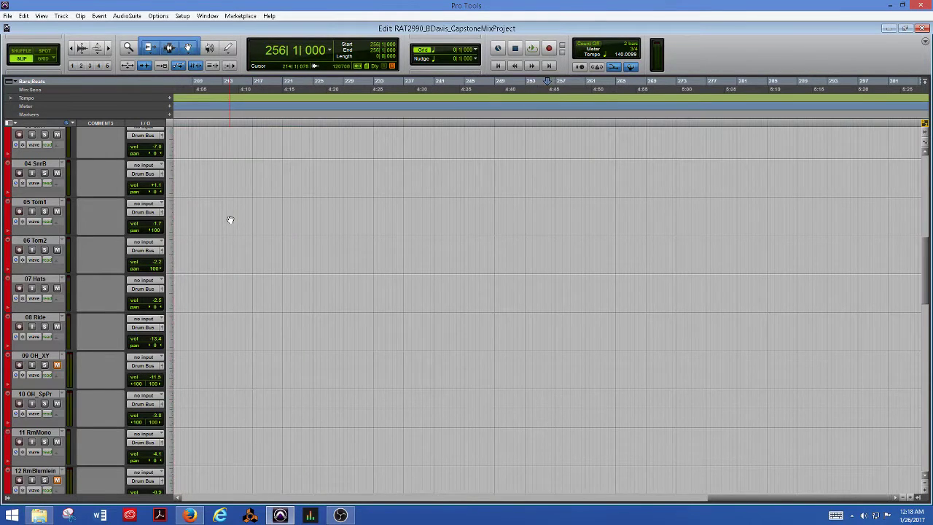
pyautogui.hotkey('ctrl', ']')
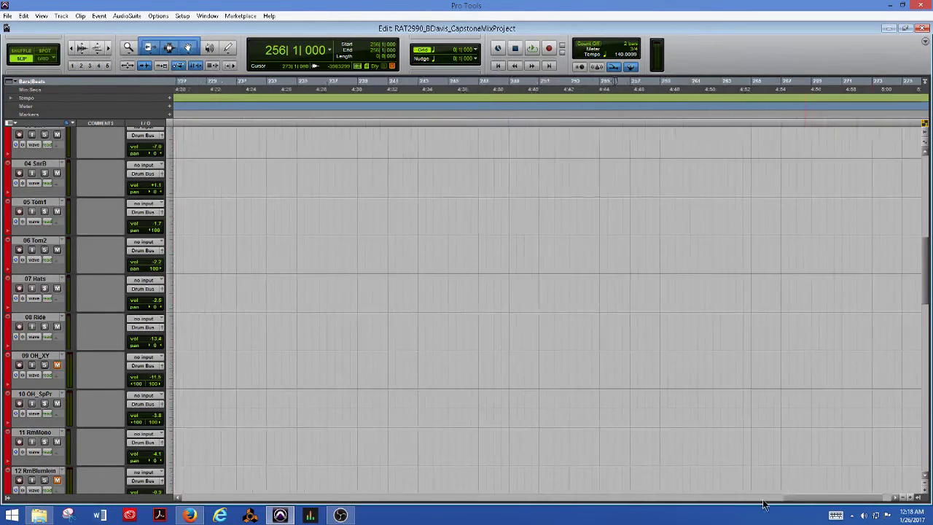
pyautogui.moveTo(764, 500); pyautogui.dragTo(387, 498)
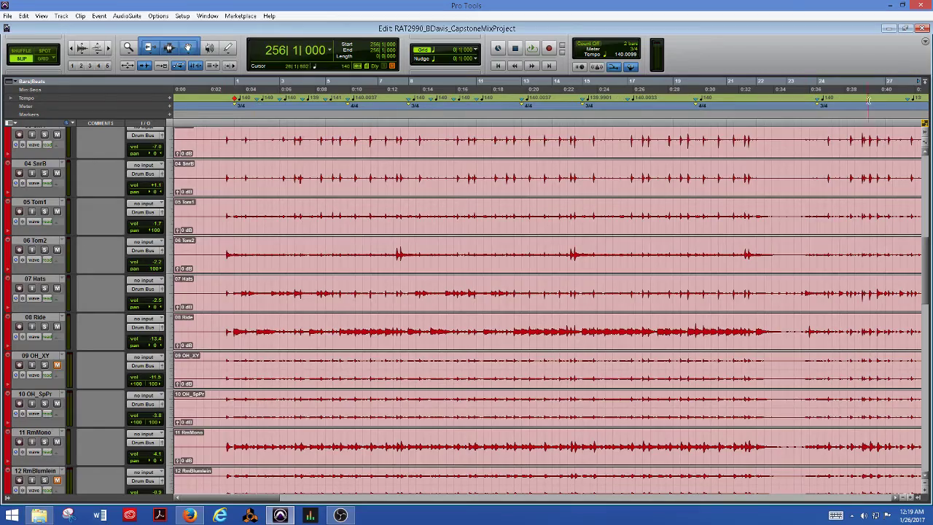
pyautogui.moveTo(257, 500); pyautogui.dragTo(376, 500)
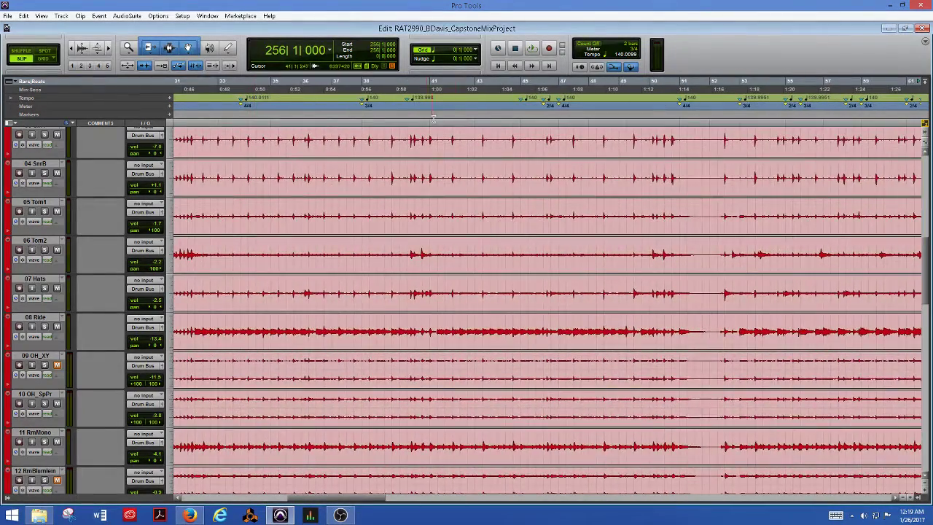
pyautogui.moveTo(369, 498); pyautogui.dragTo(301, 451)
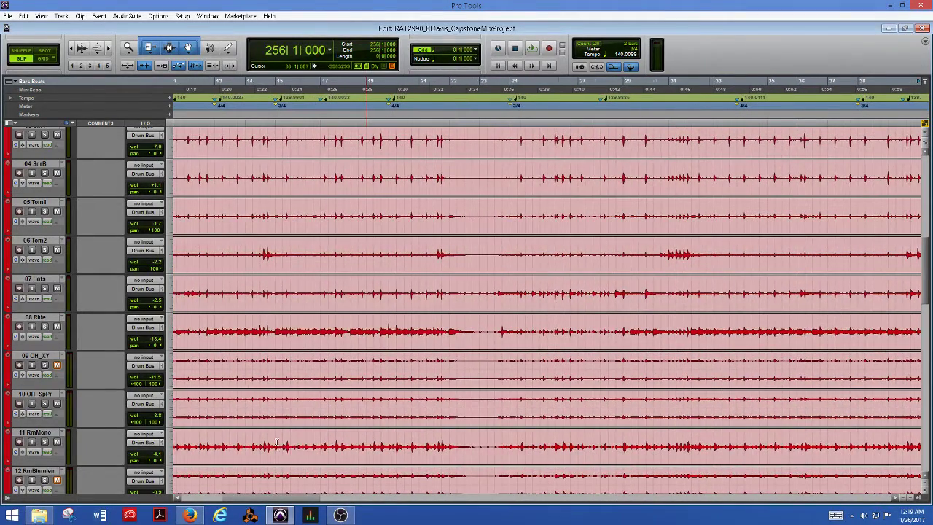
pyautogui.hscroll(5, 277, 442)
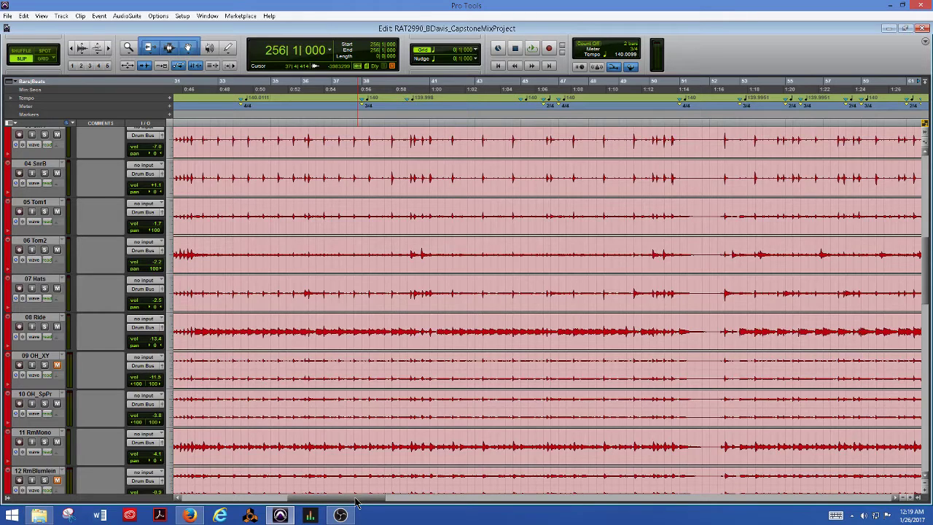
# Examine the remaining tempo and meter changes from about bar 65 onward, ending with an overview of the whole song from its start.
pyautogui.moveTo(356, 500); pyautogui.dragTo(459, 486)
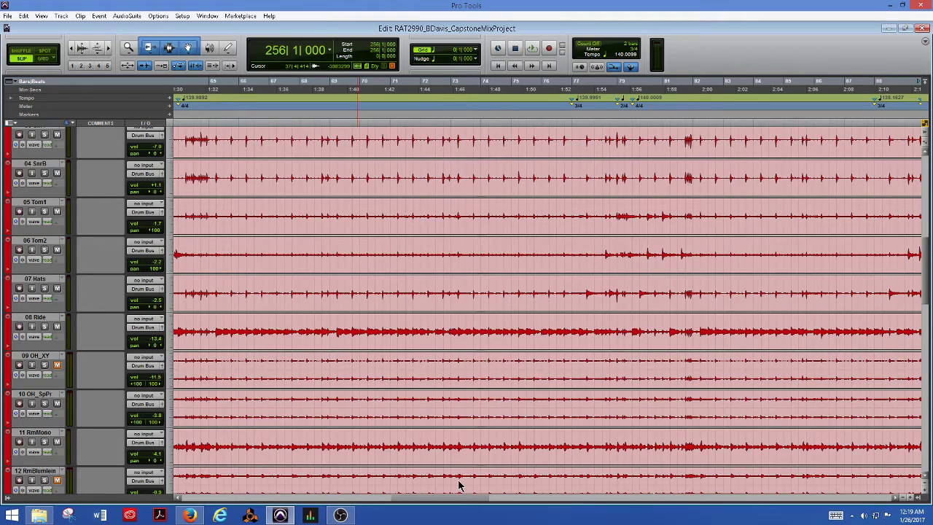
pyautogui.moveTo(458, 486); pyautogui.dragTo(457, 483)
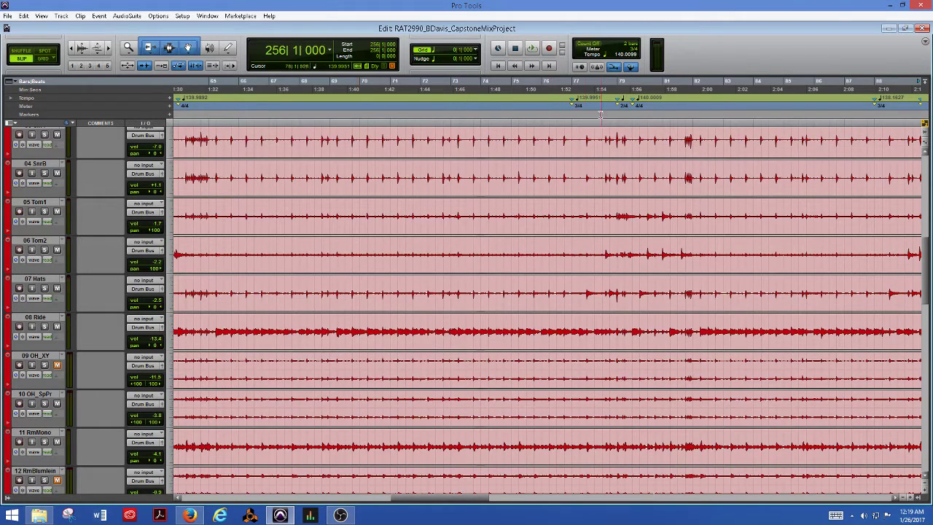
pyautogui.moveTo(470, 500); pyautogui.dragTo(504, 497)
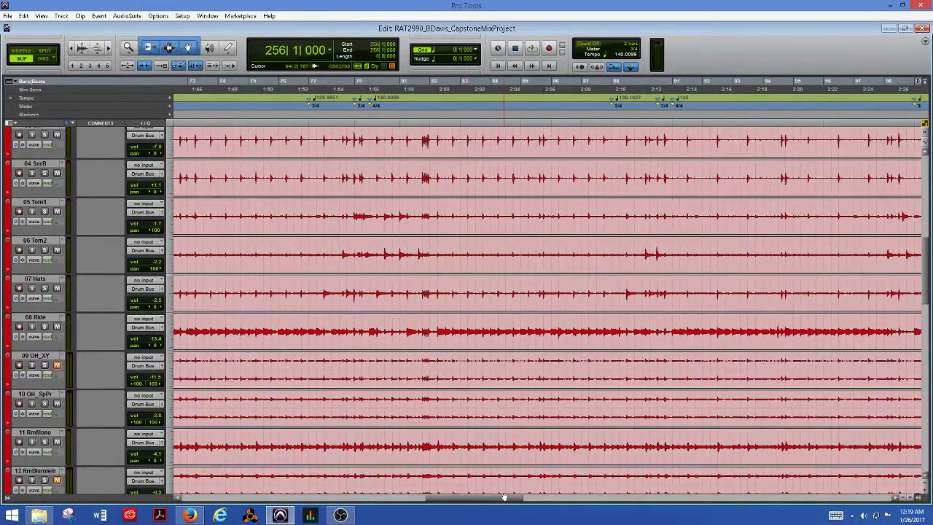
pyautogui.scroll(-10, 466, 442)
pyautogui.scroll(2, 466, 442)
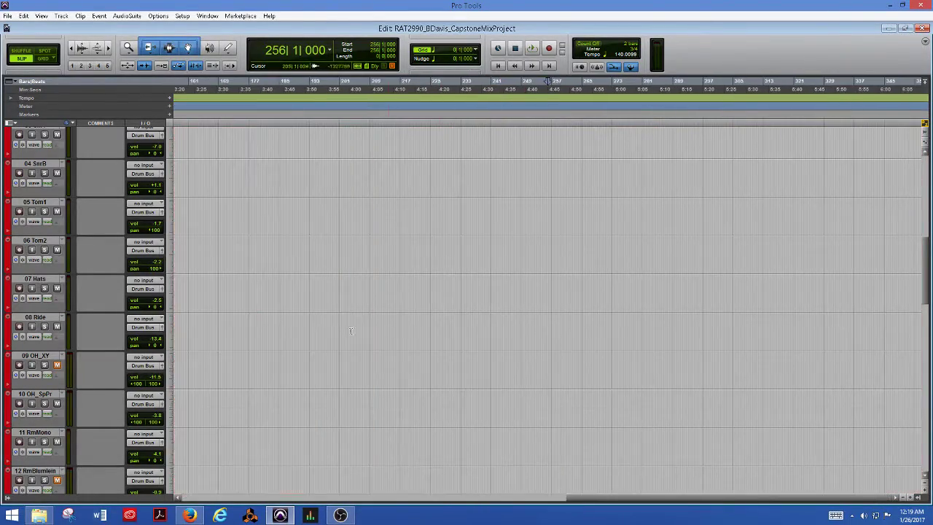
pyautogui.moveTo(595, 493); pyautogui.dragTo(201, 508)
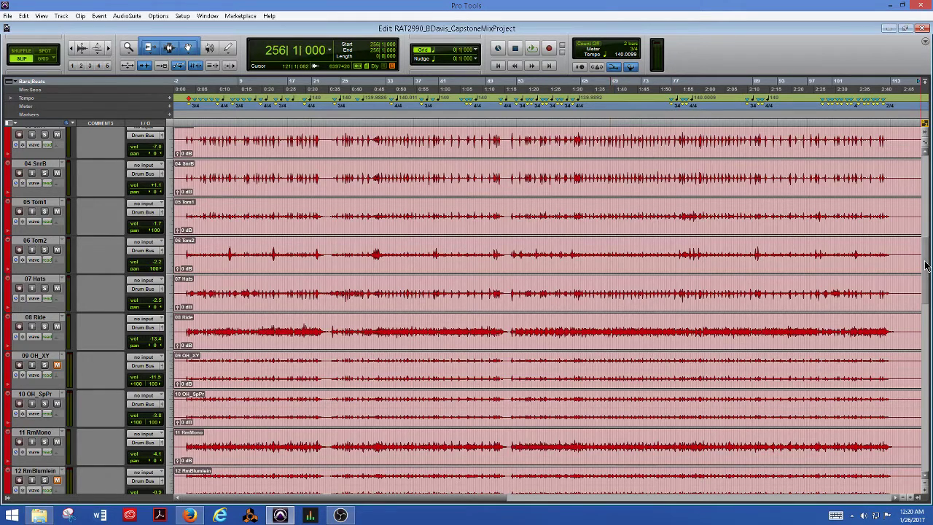
# Review the session's track layout from the bus, delay and reverb channels down to 32 VoxPad6, ending back at the drum tracks.
pyautogui.moveTo(926, 266); pyautogui.dragTo(929, 233)
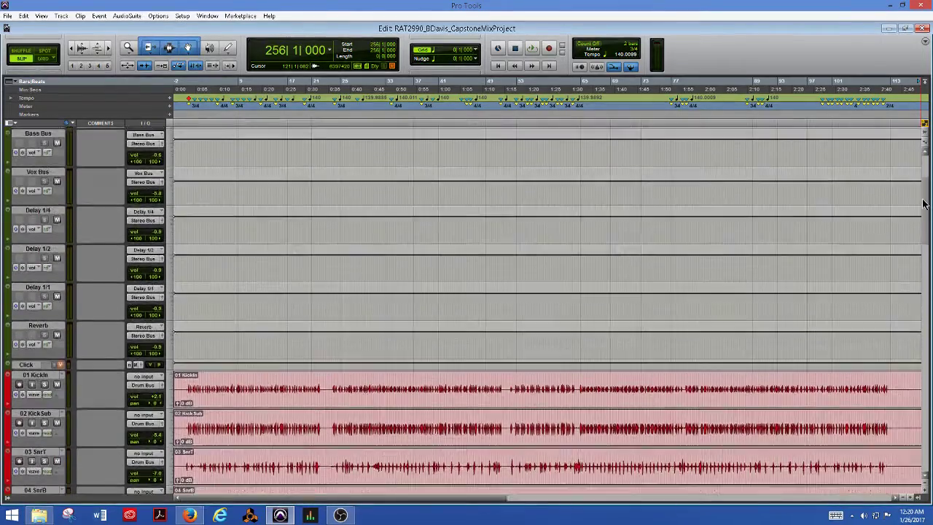
pyautogui.moveTo(925, 204); pyautogui.dragTo(927, 431)
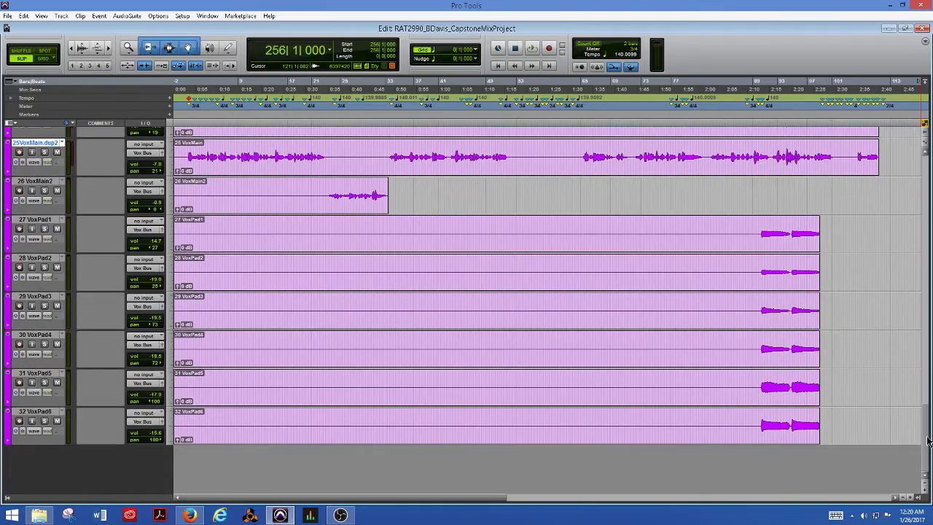
pyautogui.moveTo(928, 442); pyautogui.dragTo(921, 235)
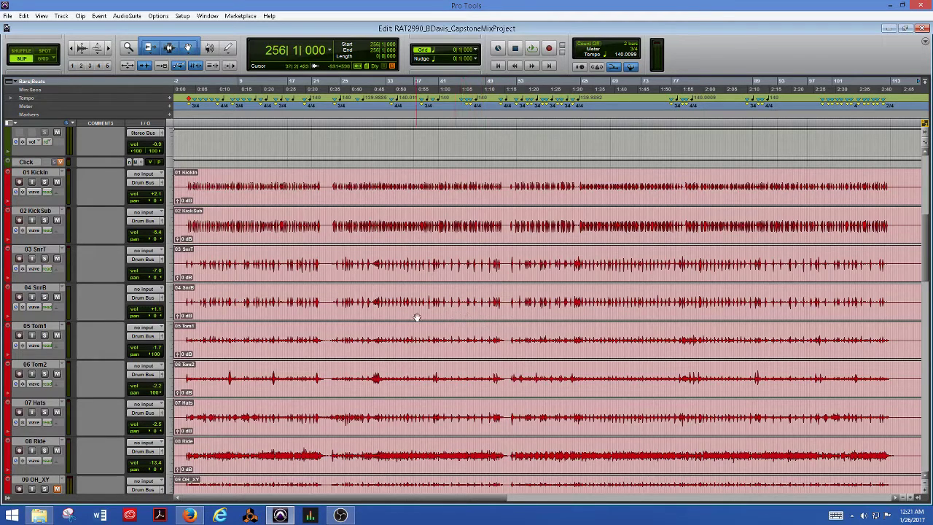
pyautogui.moveTo(339, 517)
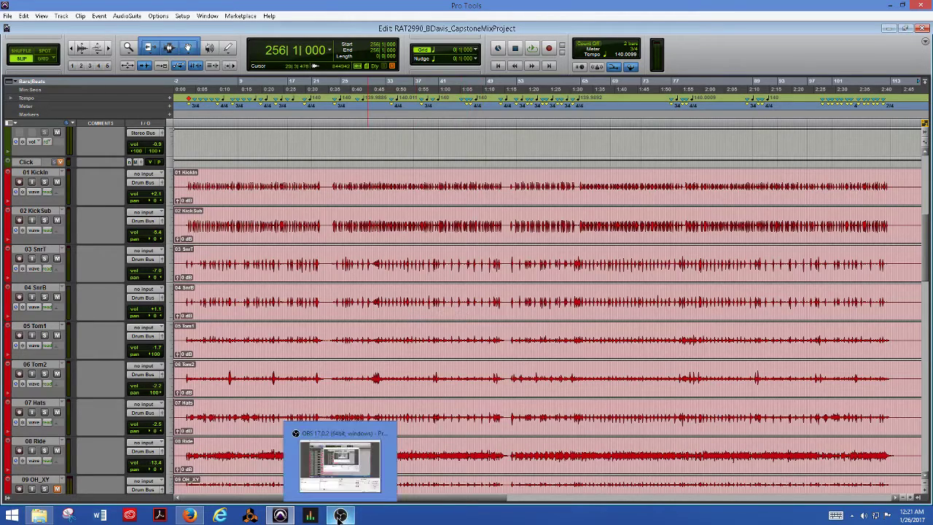